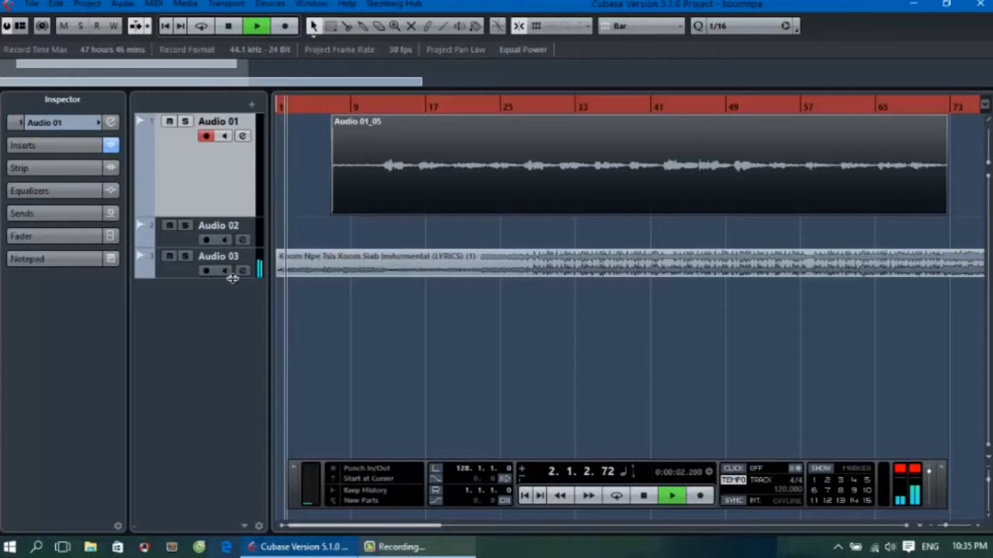
Make the Audio 03 track taller and Audio 01 shorter, and remove the empty Audio 02 track.
{"action": "left_click_drag", "start_coordinate": [210, 279], "coordinate": [221, 323]}
{"action": "left_click_drag", "start_coordinate": [191, 213], "coordinate": [196, 183]}
{"action": "left_click", "coordinate": [167, 218]}
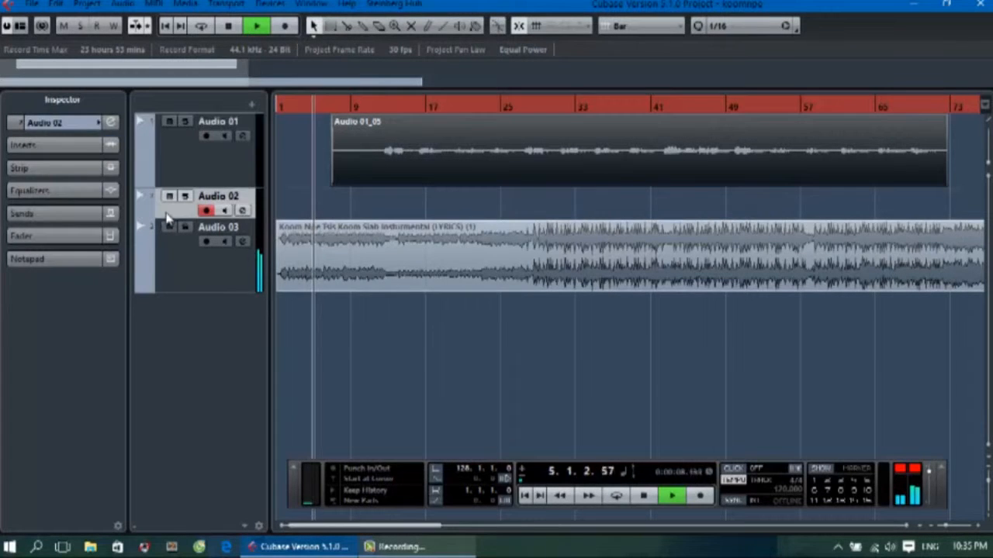
{"action": "right_click", "coordinate": [165, 217]}
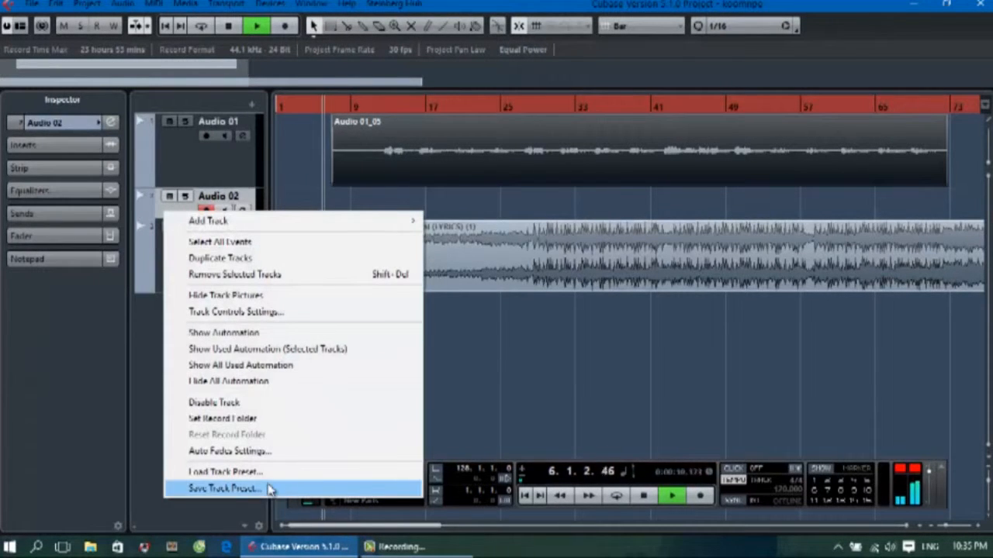
{"action": "left_click", "coordinate": [239, 275]}
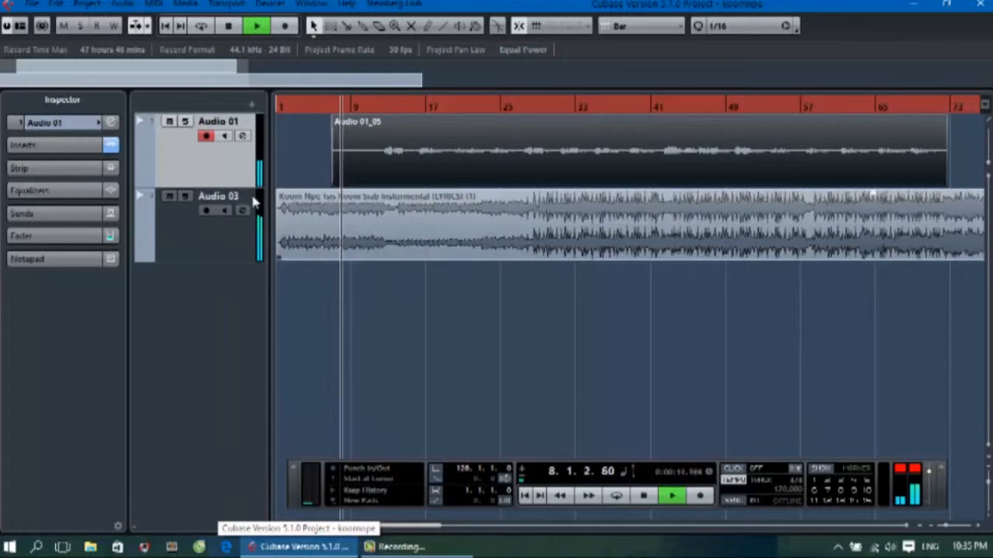
Enlarge the Audio 01 track's height and zoom the arrangement in to about bars 22 to 46.
{"action": "left_click_drag", "start_coordinate": [202, 185], "coordinate": [164, 255]}
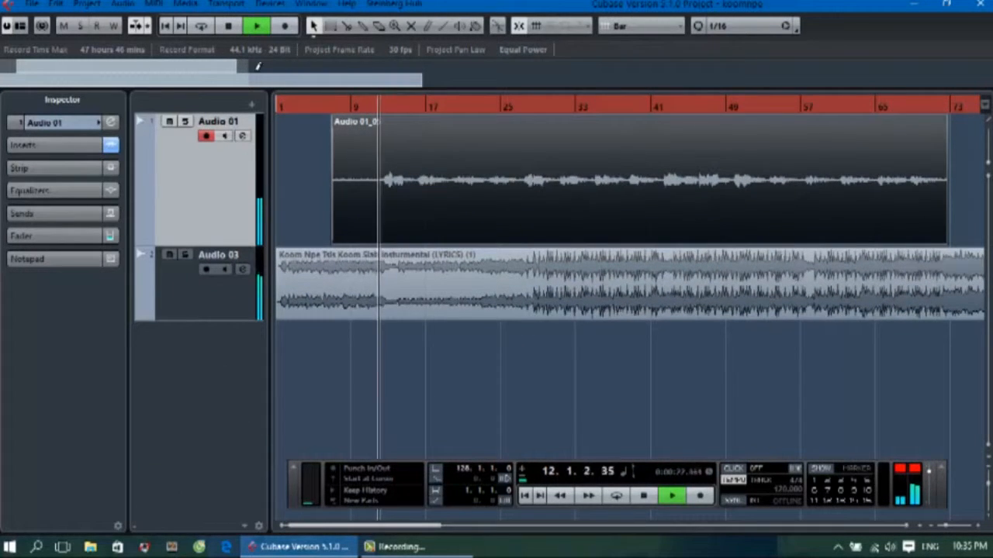
{"action": "mouse_move", "coordinate": [249, 77]}
{"action": "left_mouse_down"}
{"action": "mouse_move", "coordinate": [110, 93]}
{"action": "mouse_move", "coordinate": [91, 75]}
{"action": "mouse_move", "coordinate": [212, 84]}
{"action": "left_mouse_up"}
{"action": "mouse_move", "coordinate": [127, 82]}
{"action": "left_mouse_down"}
{"action": "mouse_move", "coordinate": [71, 81]}
{"action": "mouse_move", "coordinate": [128, 81]}
{"action": "left_mouse_up"}
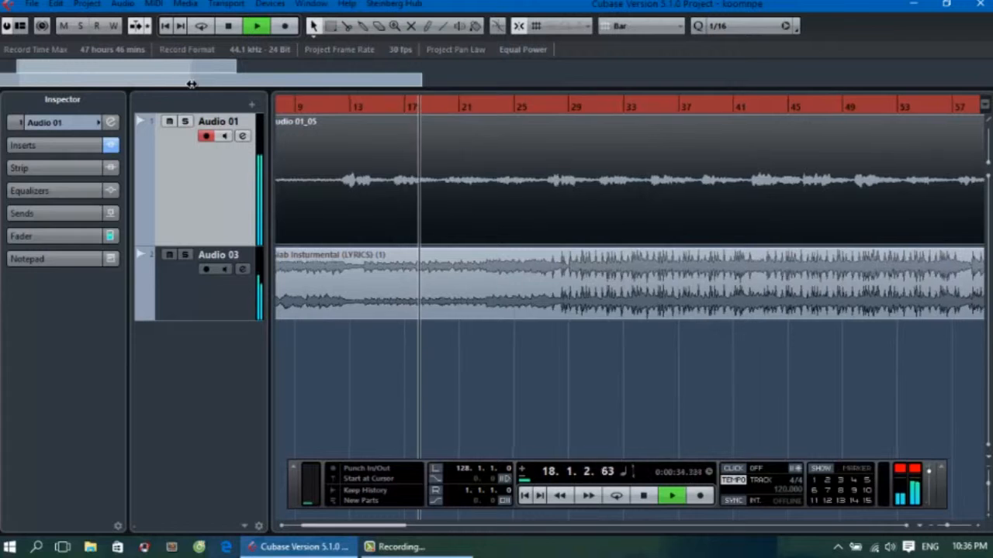
{"action": "left_click_drag", "start_coordinate": [188, 82], "coordinate": [134, 82]}
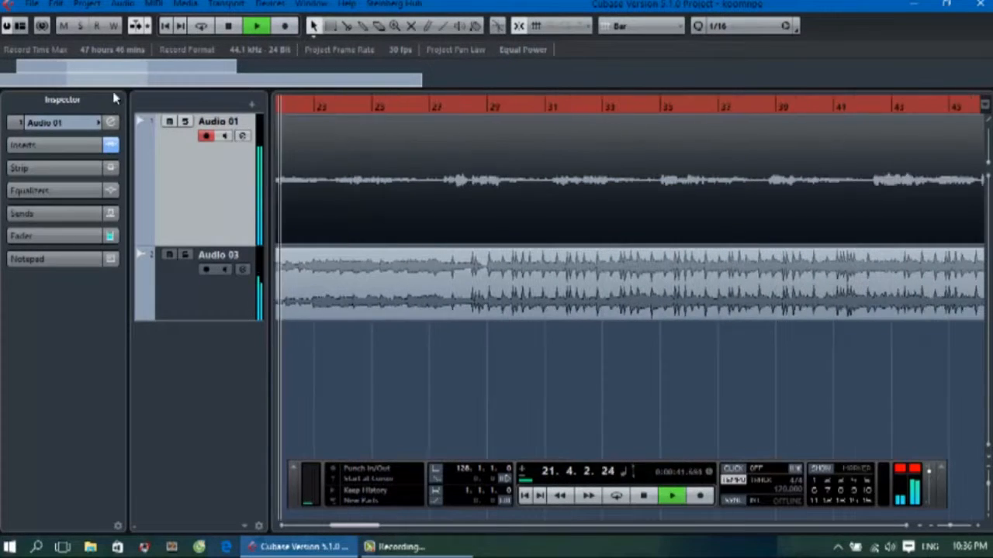
Show the insert effects on Audio 01 and examine the TrueVerb reverb settings.
{"action": "left_click", "coordinate": [75, 148]}
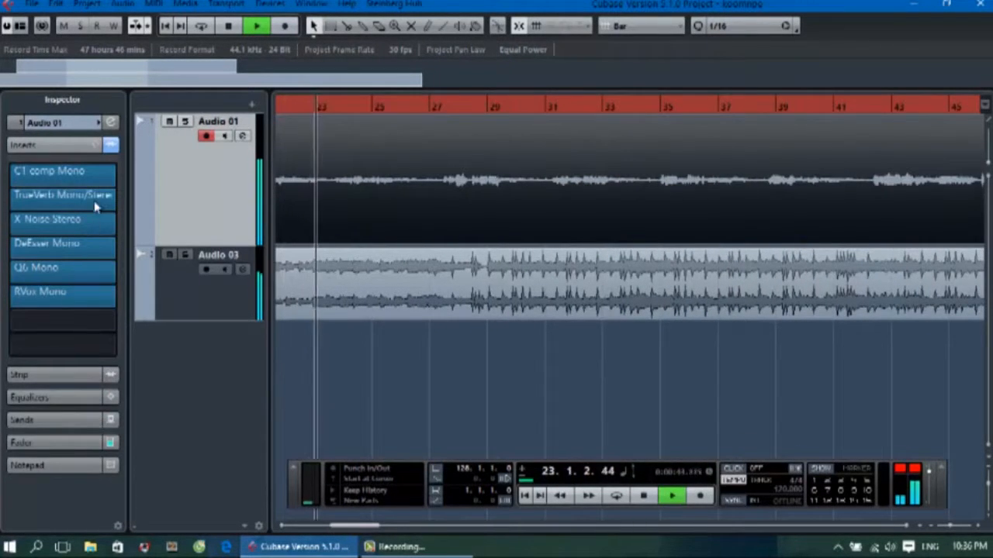
{"action": "left_click", "coordinate": [72, 203]}
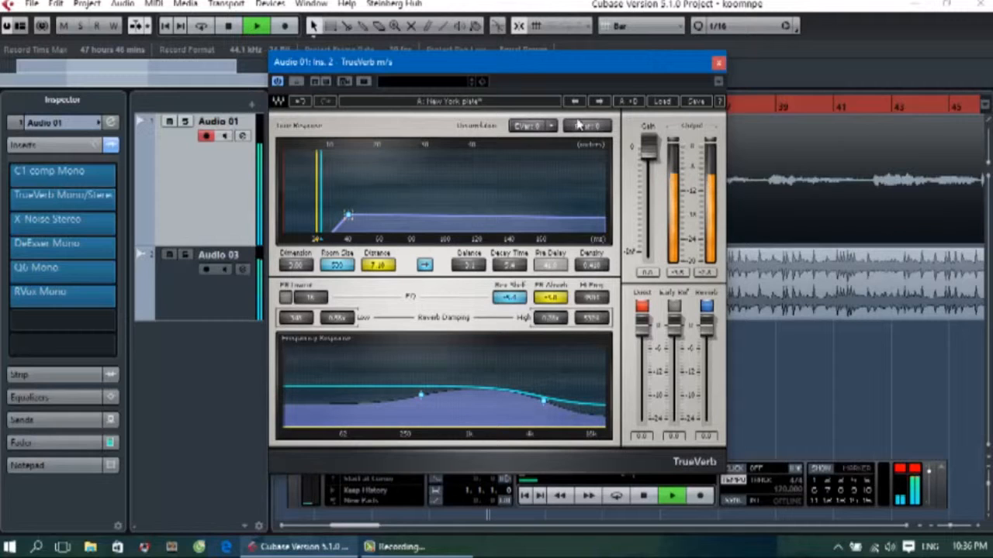
{"action": "left_click", "coordinate": [718, 62]}
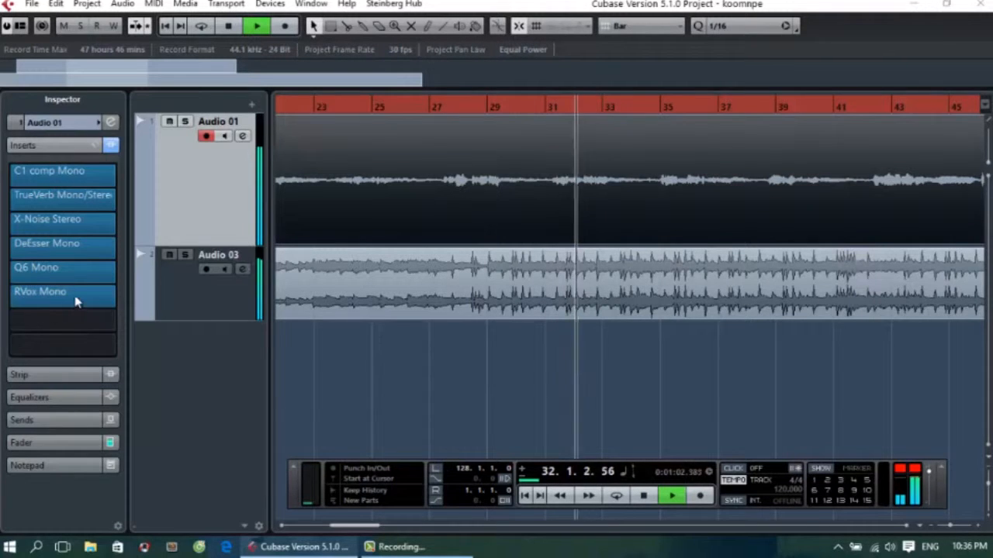
In Audio 01's Q6 equalizer, make band 6 a Hi Shelf with 6.4 dB gain near 12.7 kHz and set band 5's gain to -4.0 dB.
{"action": "left_click", "coordinate": [64, 271]}
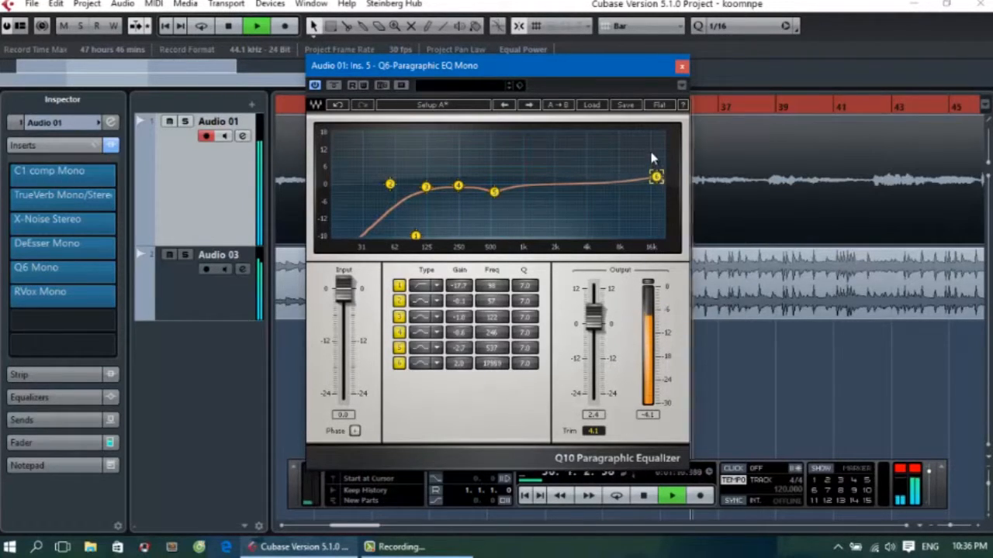
{"action": "left_click_drag", "start_coordinate": [656, 173], "coordinate": [649, 172]}
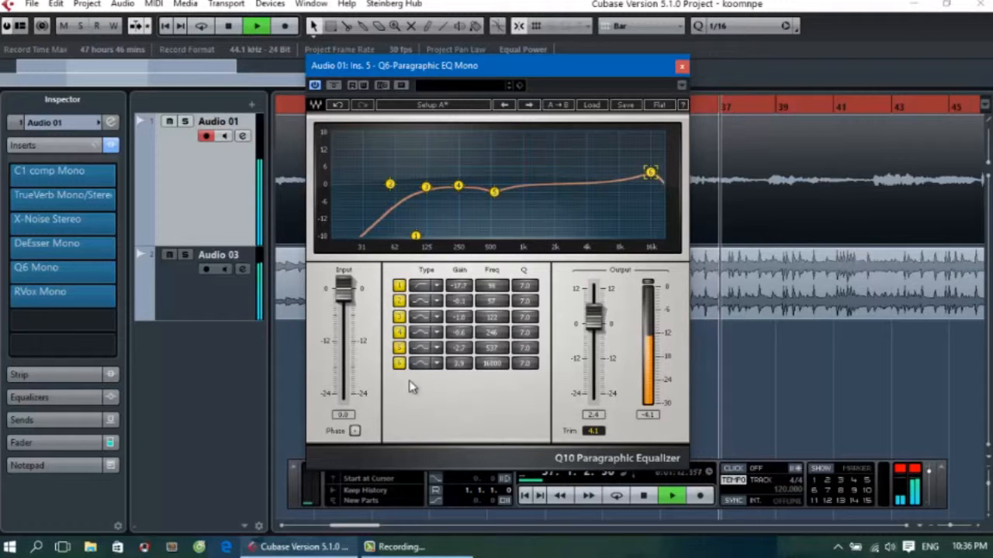
{"action": "left_click", "coordinate": [435, 368]}
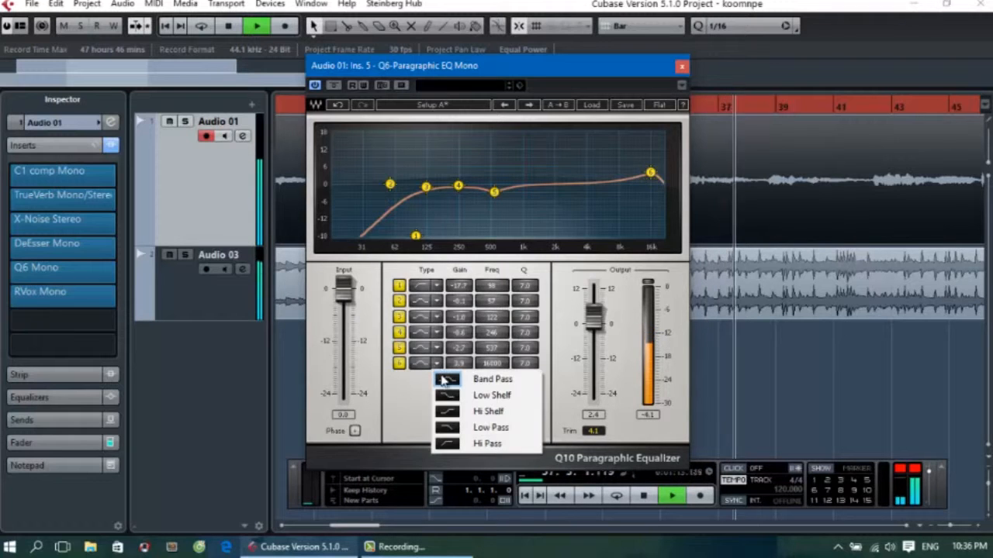
{"action": "left_click", "coordinate": [457, 412]}
{"action": "left_click_drag", "start_coordinate": [649, 171], "coordinate": [634, 168]}
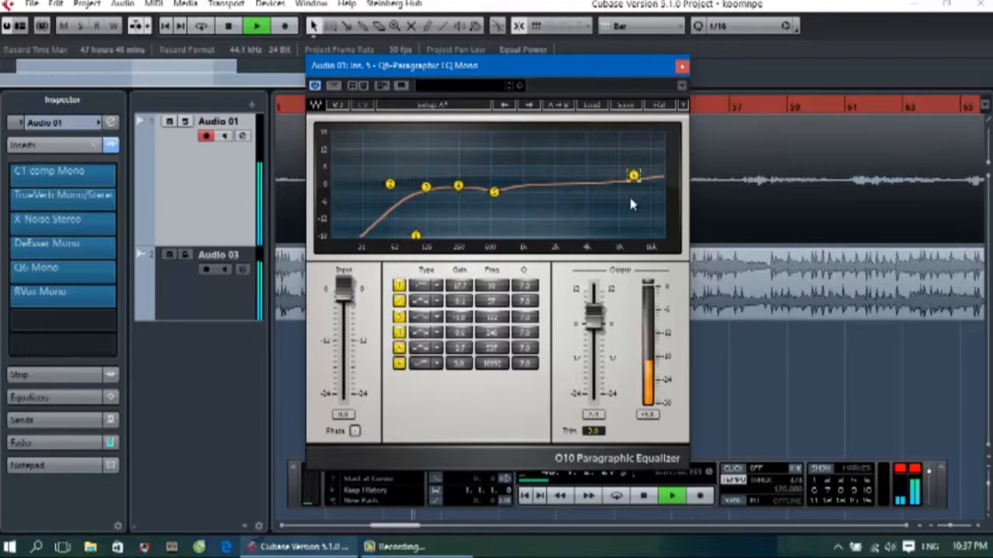
{"action": "left_click_drag", "start_coordinate": [631, 203], "coordinate": [626, 239]}
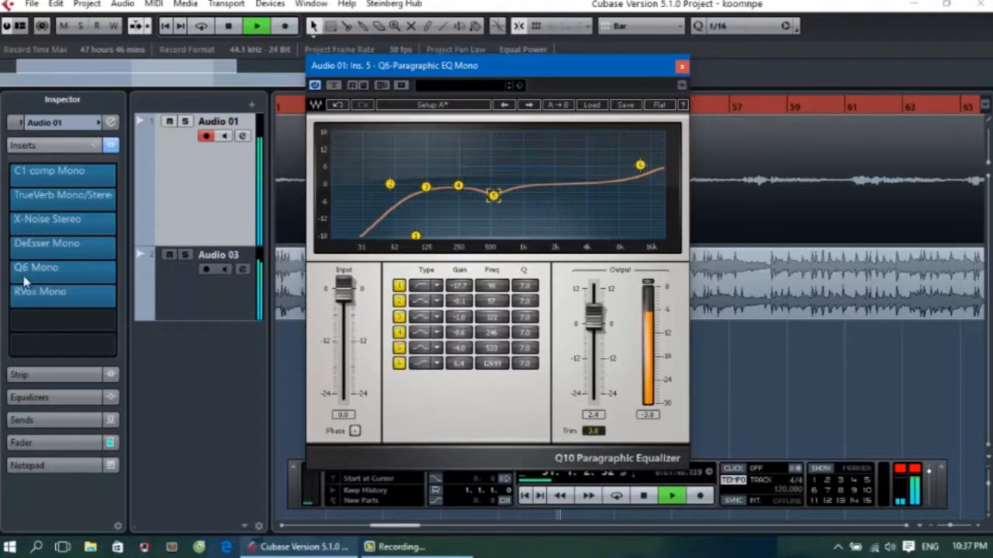
Set the RVox compression on Audio 01 to about -1.4 and close the Q6 and RVox windows.
{"action": "left_click", "coordinate": [39, 292]}
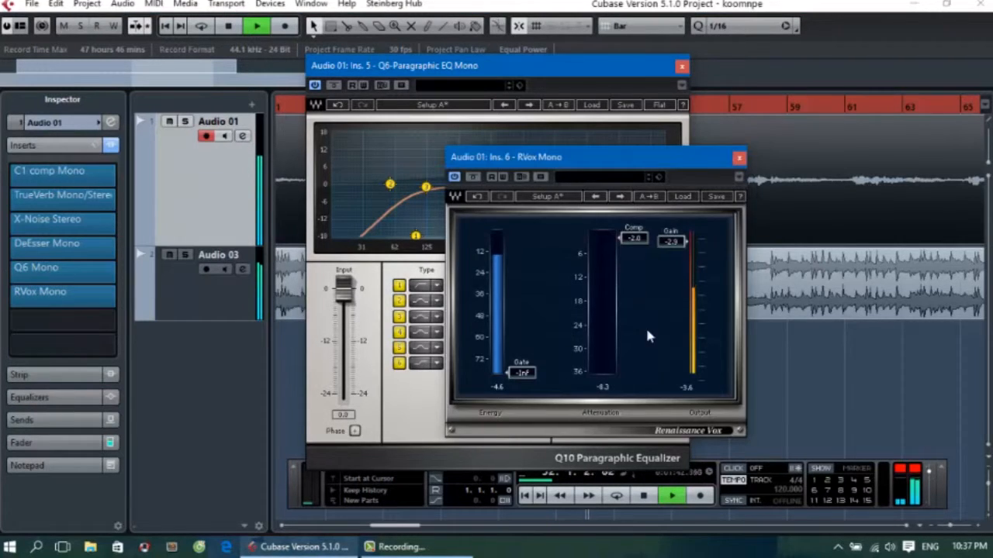
{"action": "left_click", "coordinate": [680, 68]}
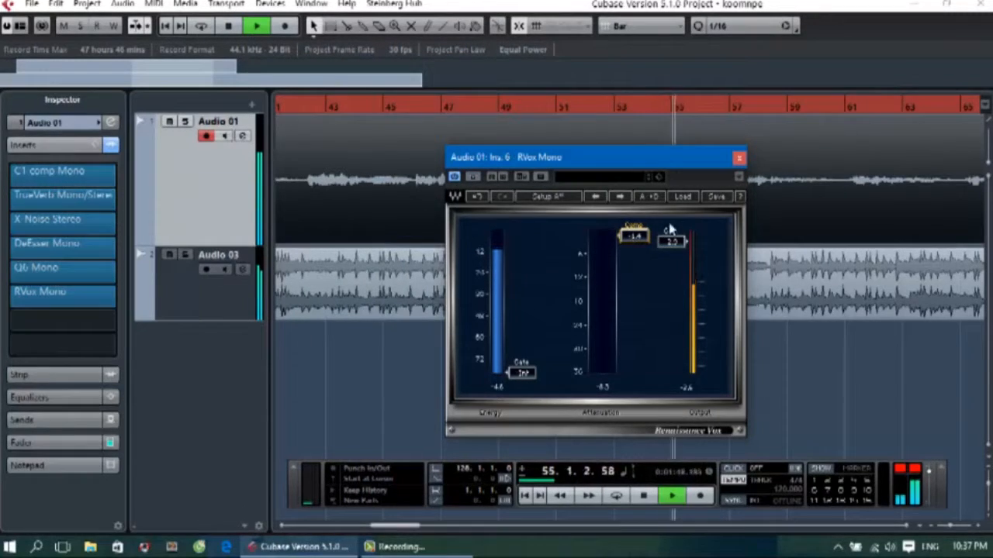
{"action": "left_click", "coordinate": [737, 160]}
Listen to the project past the end of the Audio 01 vocal clip and stop playback.
{"action": "left_click_drag", "start_coordinate": [174, 82], "coordinate": [224, 81]}
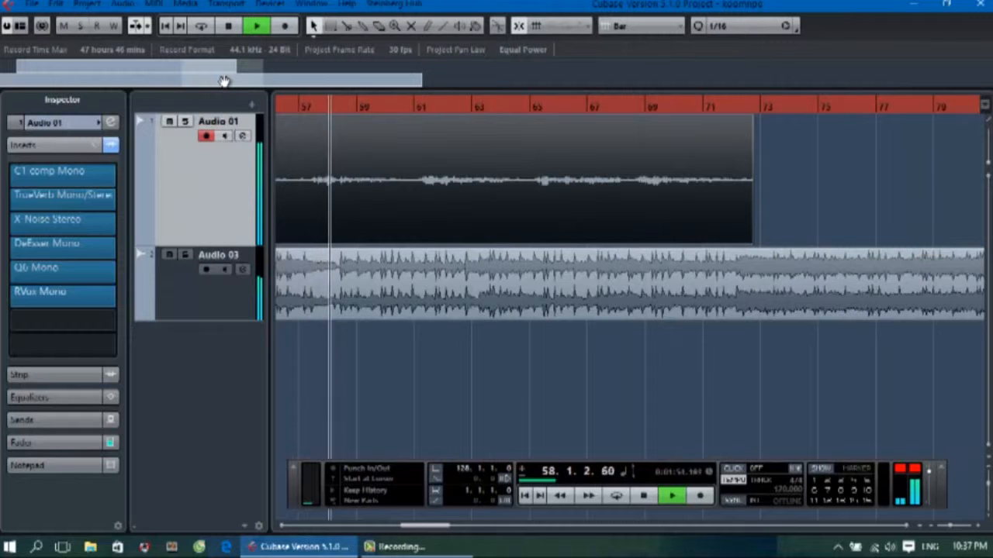
{"action": "left_click_drag", "start_coordinate": [224, 81], "coordinate": [226, 81]}
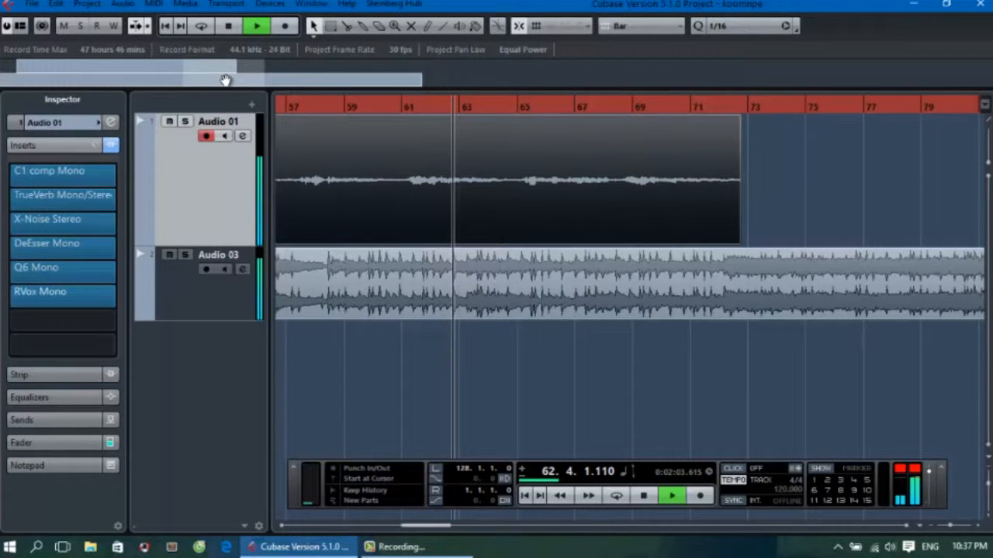
{"action": "mouse_move", "coordinate": [225, 80]}
{"action": "left_mouse_down"}
{"action": "mouse_move", "coordinate": [248, 78]}
{"action": "mouse_move", "coordinate": [228, 89]}
{"action": "left_mouse_up"}
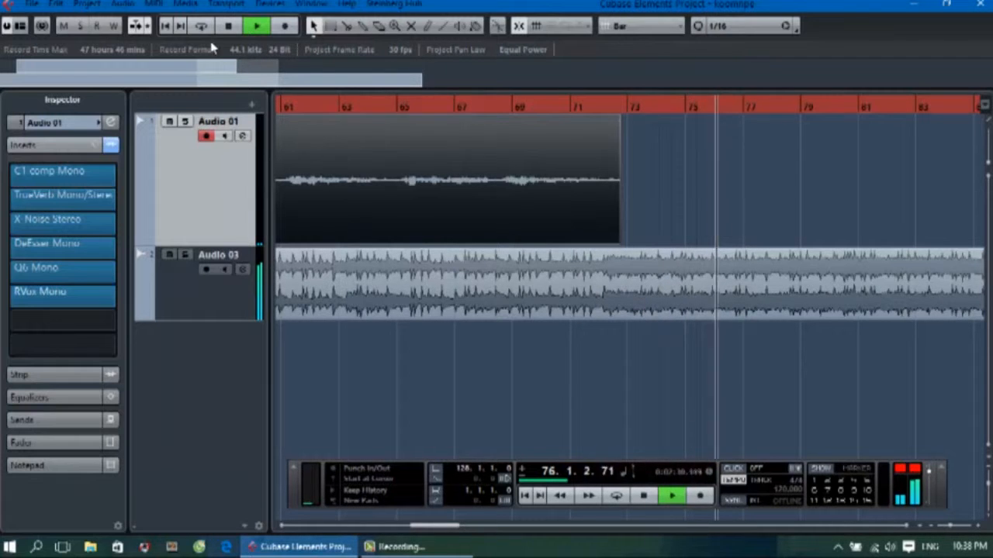
{"action": "left_click", "coordinate": [228, 28]}
Open the kawmntawv project from the Khuv xim koj folder and activate it.
{"action": "left_click", "coordinate": [29, 5]}
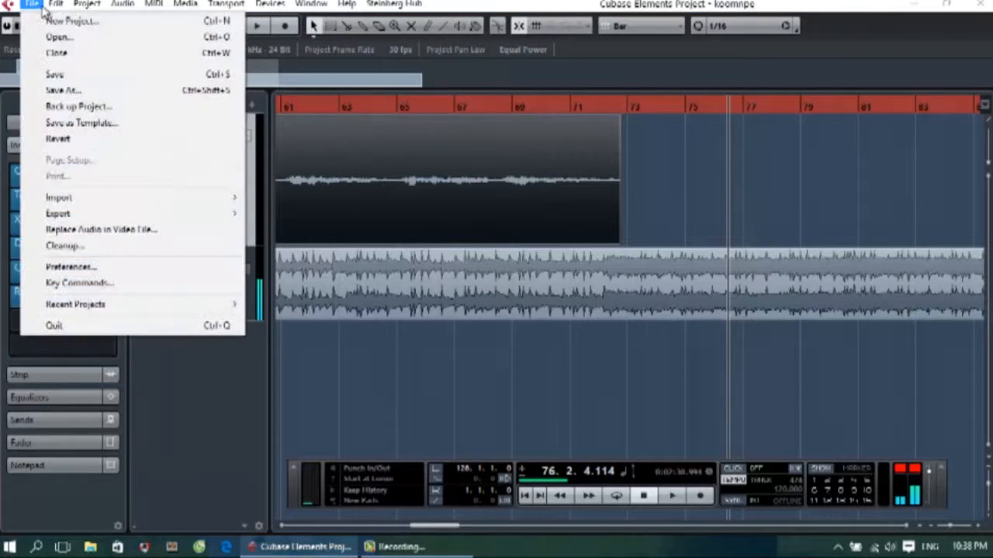
{"action": "left_click", "coordinate": [46, 36]}
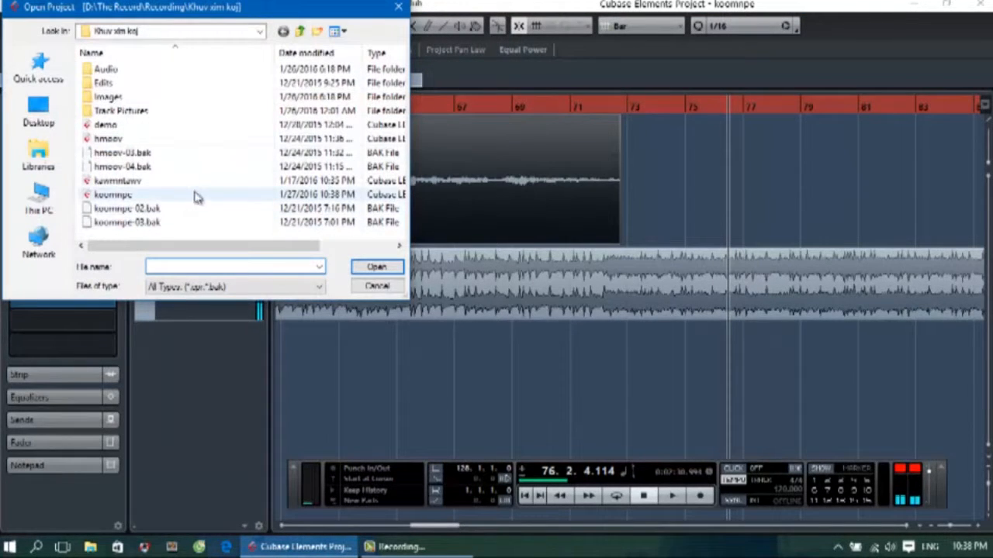
{"action": "left_click", "coordinate": [141, 182]}
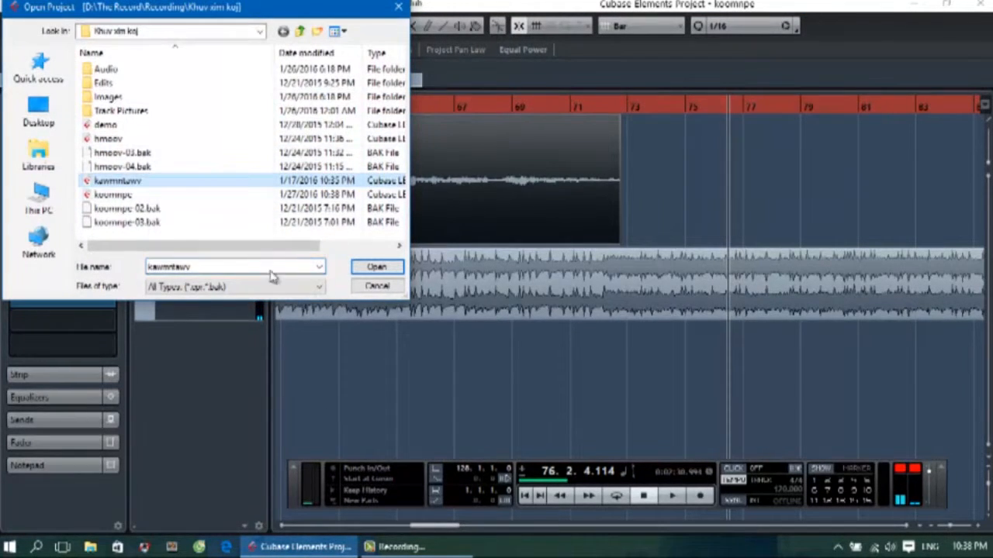
{"action": "left_click", "coordinate": [375, 267]}
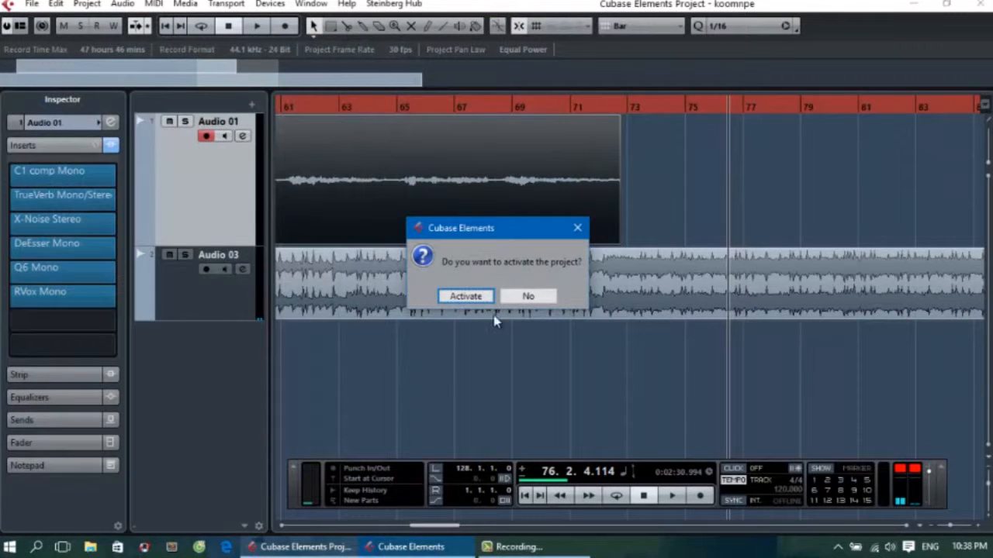
{"action": "left_click", "coordinate": [466, 296]}
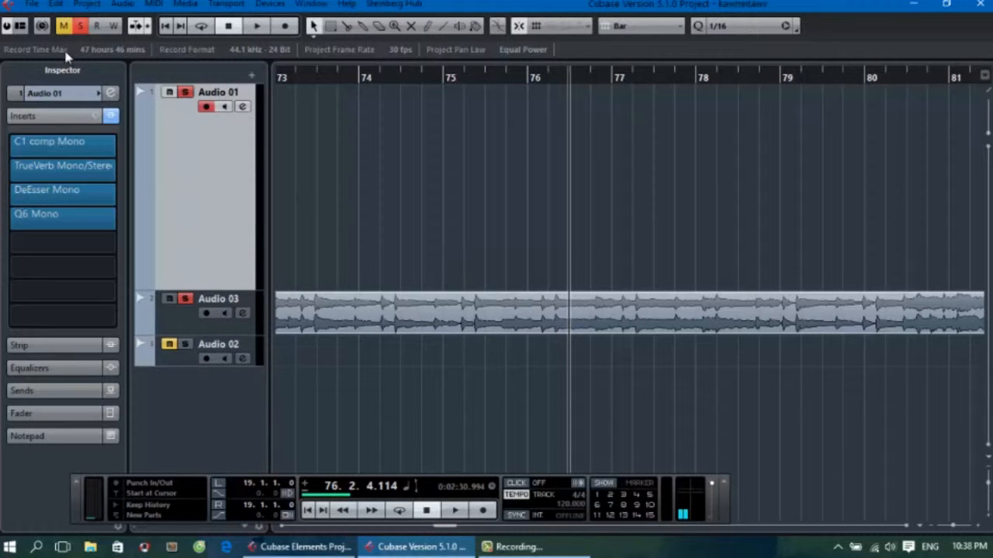
Turn on the Overview Line and bring the start of the Audio 01 vocal clip at bar 19 into view.
{"action": "left_click", "coordinate": [20, 25]}
{"action": "left_click", "coordinate": [83, 93]}
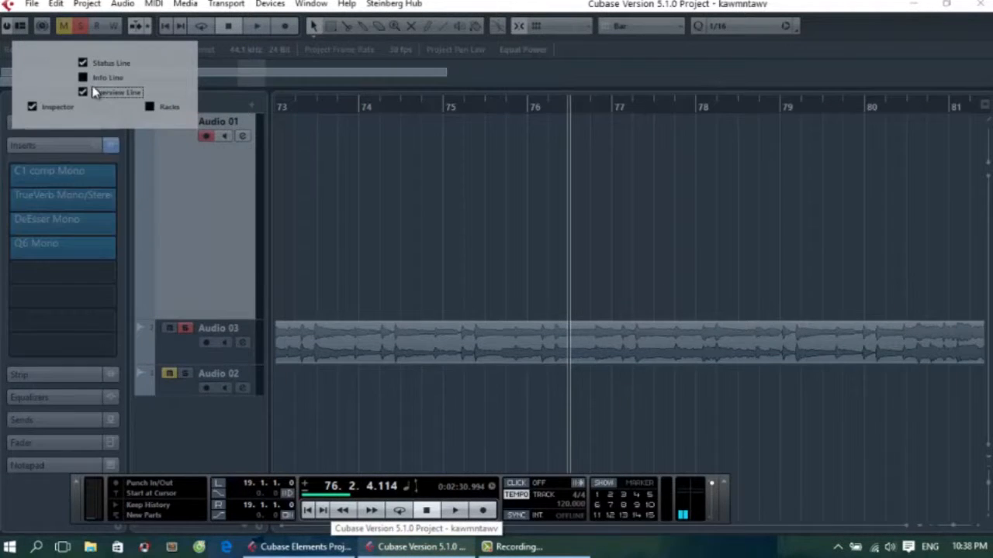
{"action": "left_click", "coordinate": [252, 81]}
{"action": "left_click_drag", "start_coordinate": [251, 83], "coordinate": [70, 81]}
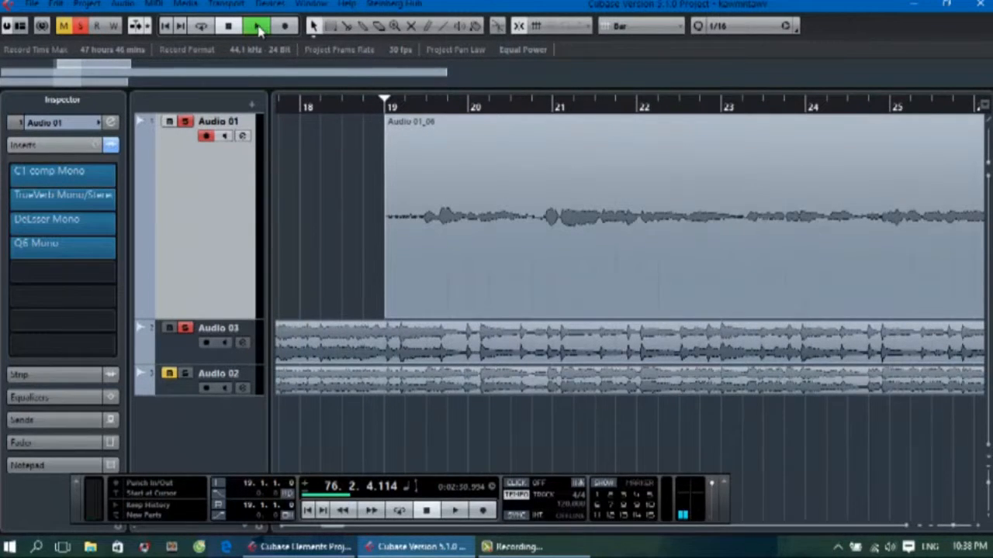
Return the playback position to the start of the project and play from bar 1.
{"action": "left_click", "coordinate": [258, 26]}
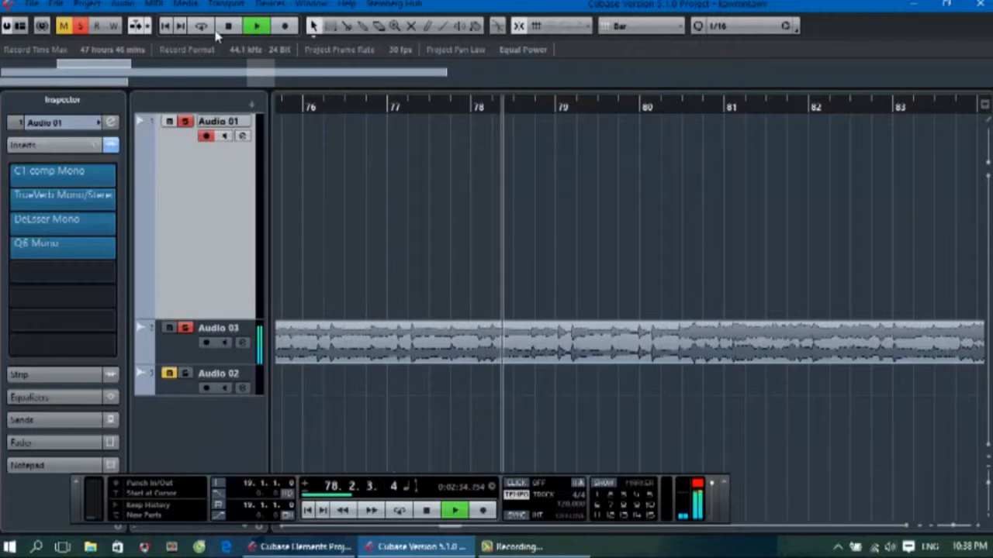
{"action": "key", "text": "space"}
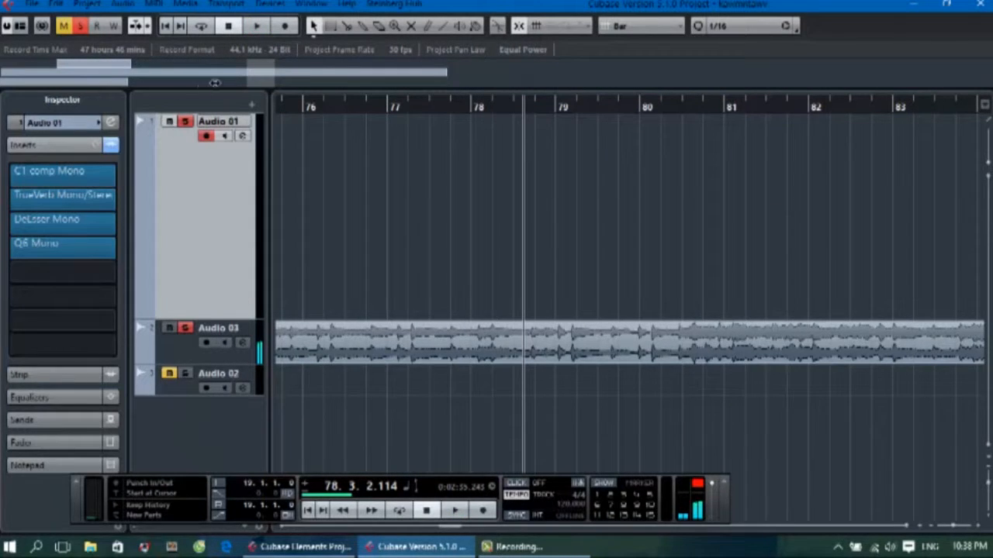
{"action": "left_click_drag", "start_coordinate": [265, 81], "coordinate": [6, 88]}
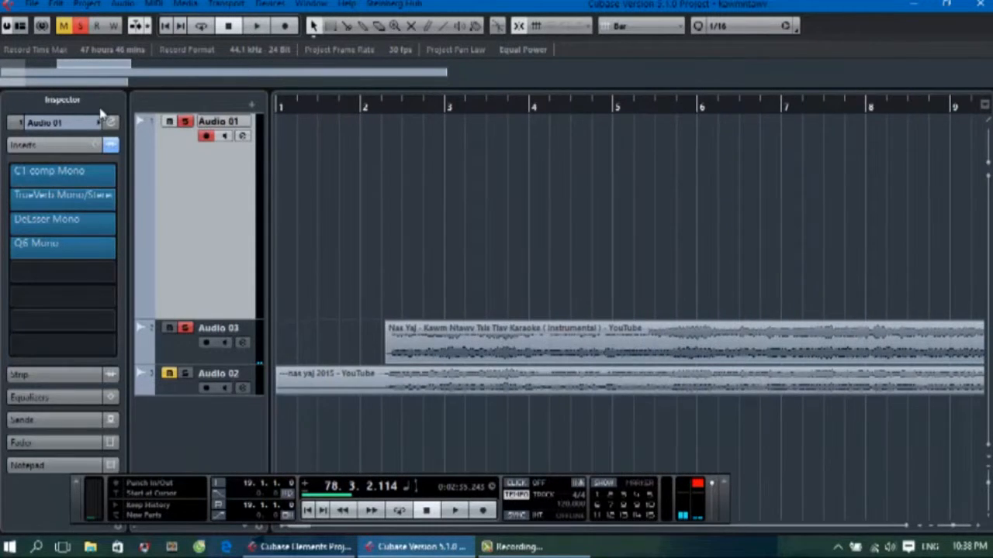
{"action": "left_click", "coordinate": [288, 107]}
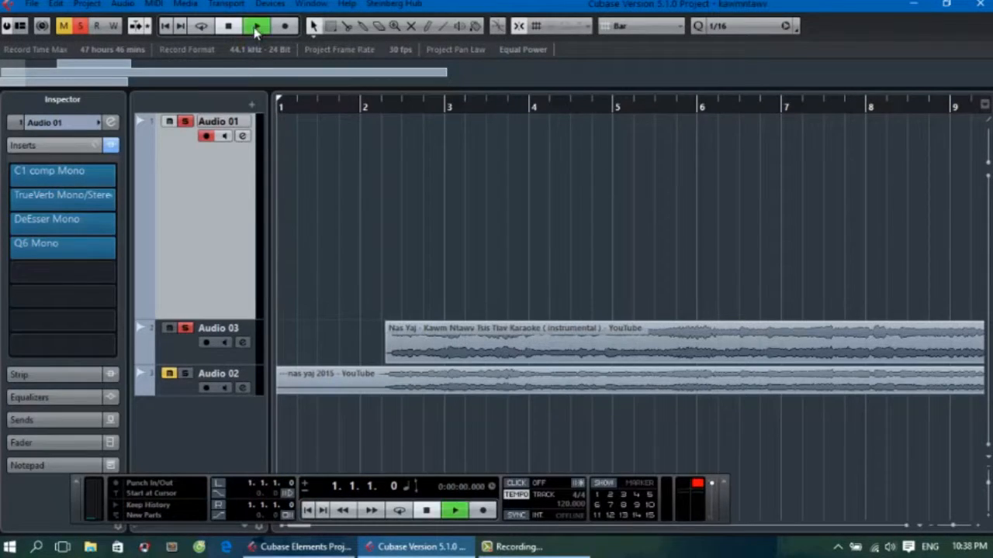
Zoom the arrangement to about bars 14 to 27, around the start of the Audio 01 vocal clip, during playback.
{"action": "left_click_drag", "start_coordinate": [27, 75], "coordinate": [137, 75]}
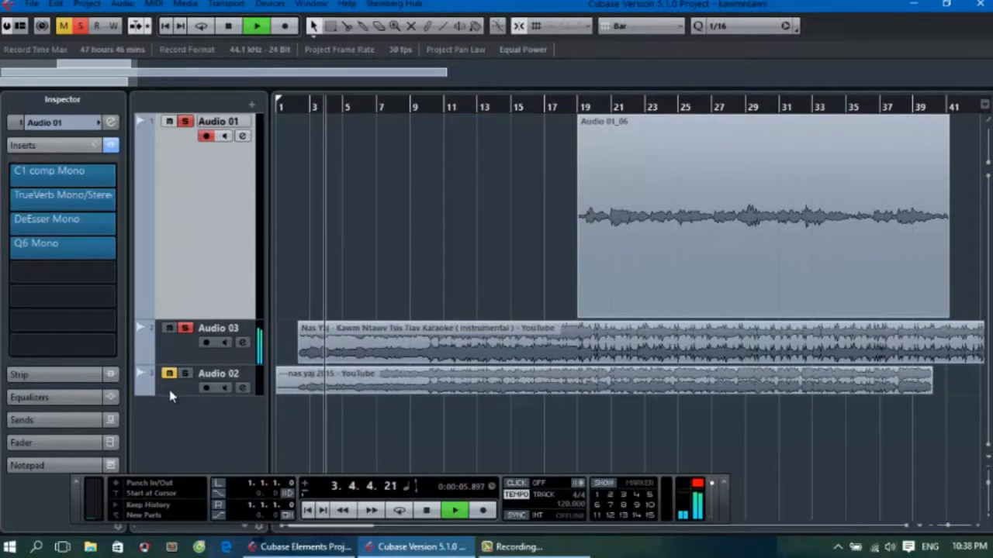
{"action": "left_click_drag", "start_coordinate": [114, 83], "coordinate": [139, 84]}
{"action": "left_click_drag", "start_coordinate": [160, 83], "coordinate": [102, 83]}
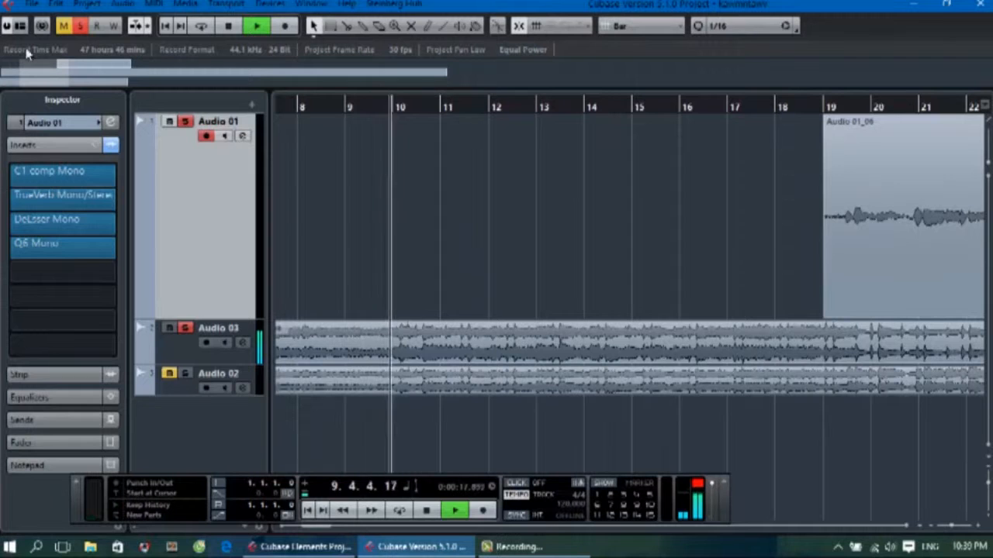
{"action": "left_click", "coordinate": [47, 77]}
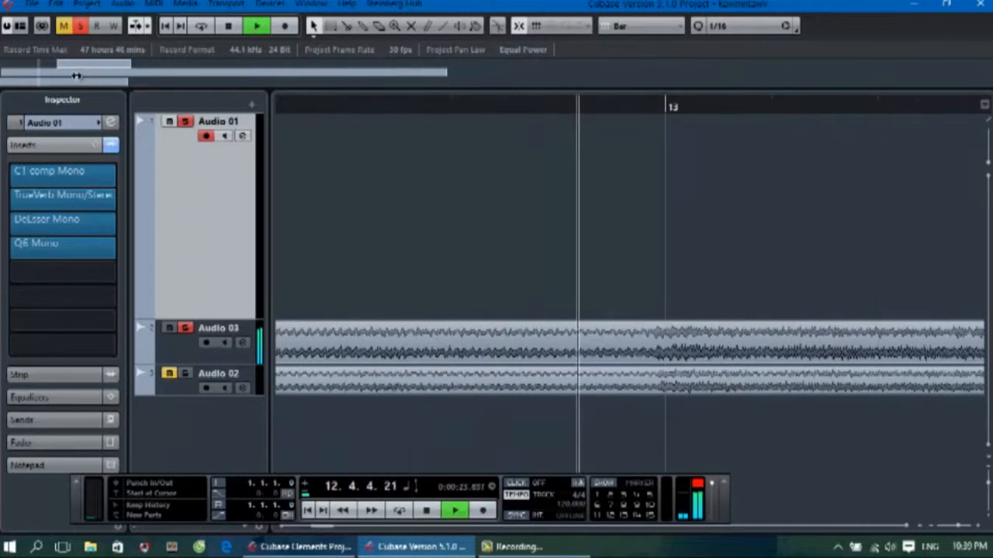
{"action": "left_click_drag", "start_coordinate": [41, 75], "coordinate": [85, 76]}
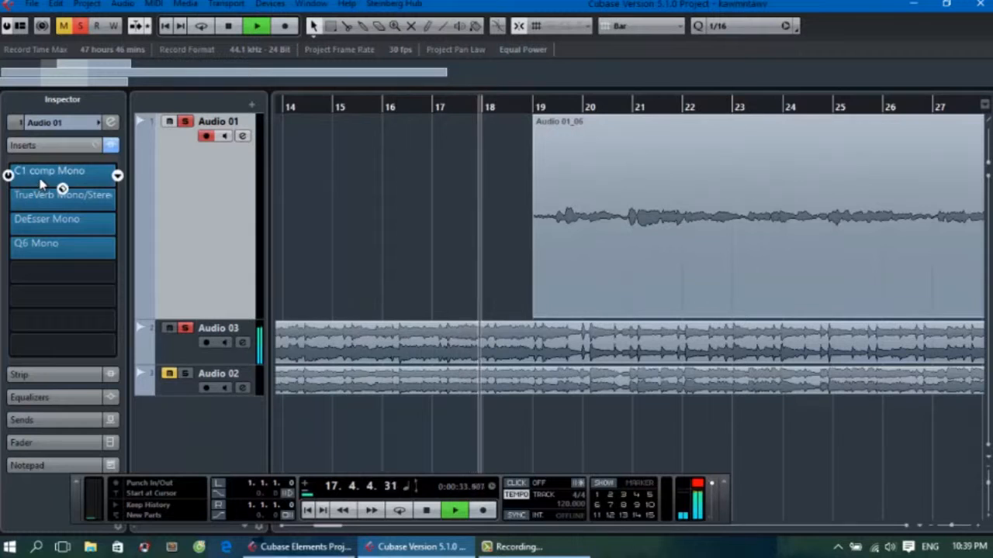
Open the MixConsole to check the levels of the vocal and instrumental channels during playback, and close it.
{"action": "left_click", "coordinate": [269, 3]}
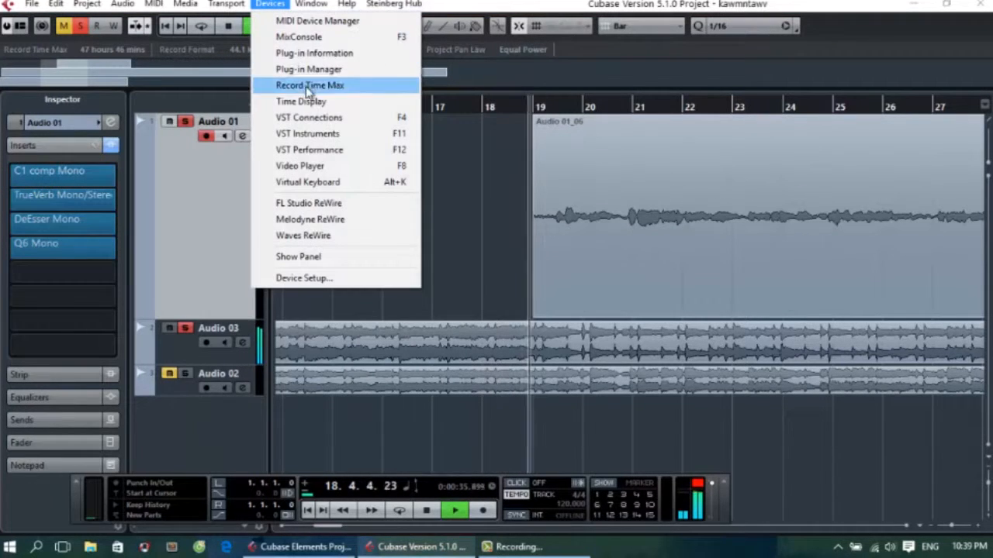
{"action": "left_click", "coordinate": [315, 37]}
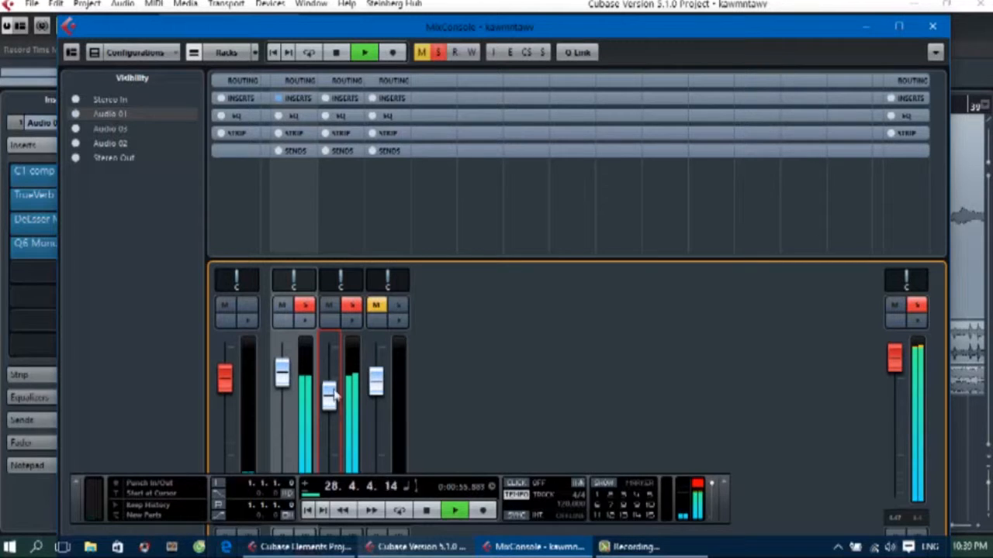
{"action": "left_click", "coordinate": [924, 29]}
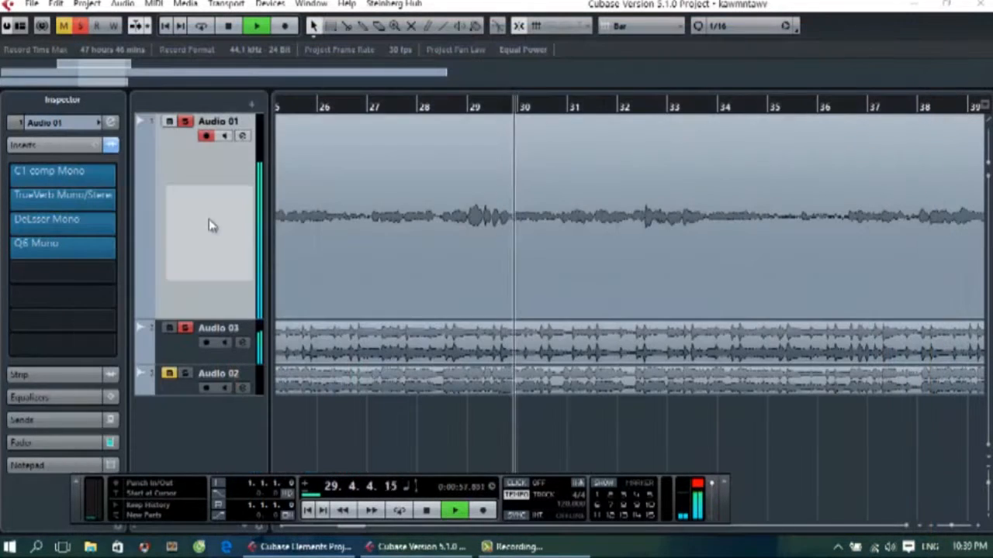
Adjust the TrueVerb insert on Audio 01 to a balance of about -3.0 and a decay time of about 5.3, and close its window.
{"action": "left_click", "coordinate": [51, 196]}
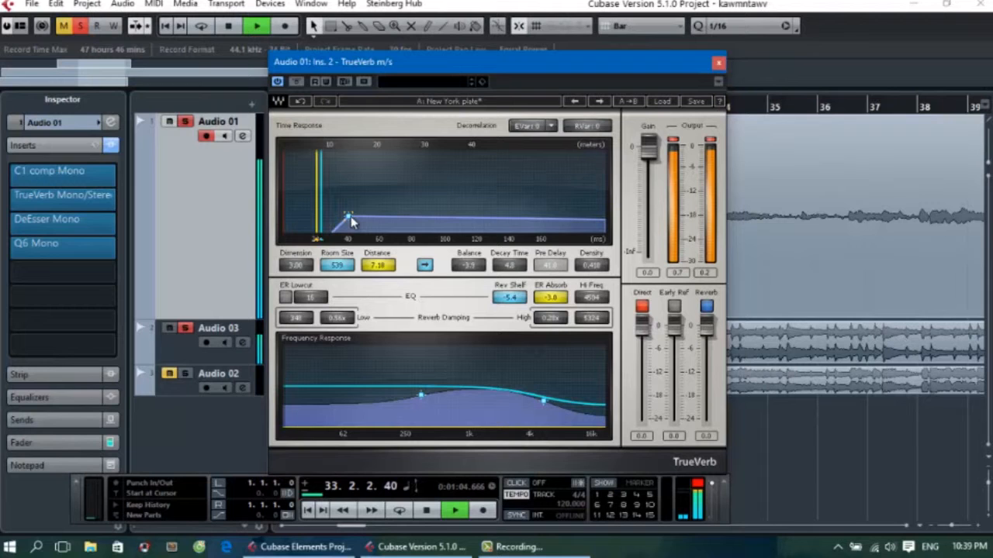
{"action": "left_click_drag", "start_coordinate": [350, 218], "coordinate": [349, 214]}
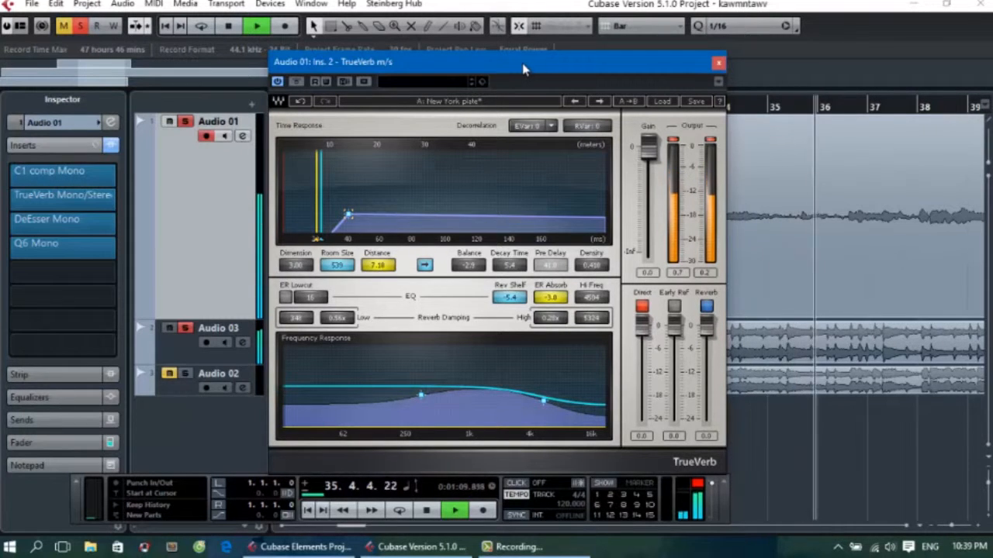
{"action": "mouse_move", "coordinate": [530, 70]}
{"action": "left_mouse_down"}
{"action": "mouse_move", "coordinate": [600, 70]}
{"action": "mouse_move", "coordinate": [549, 70]}
{"action": "left_mouse_up"}
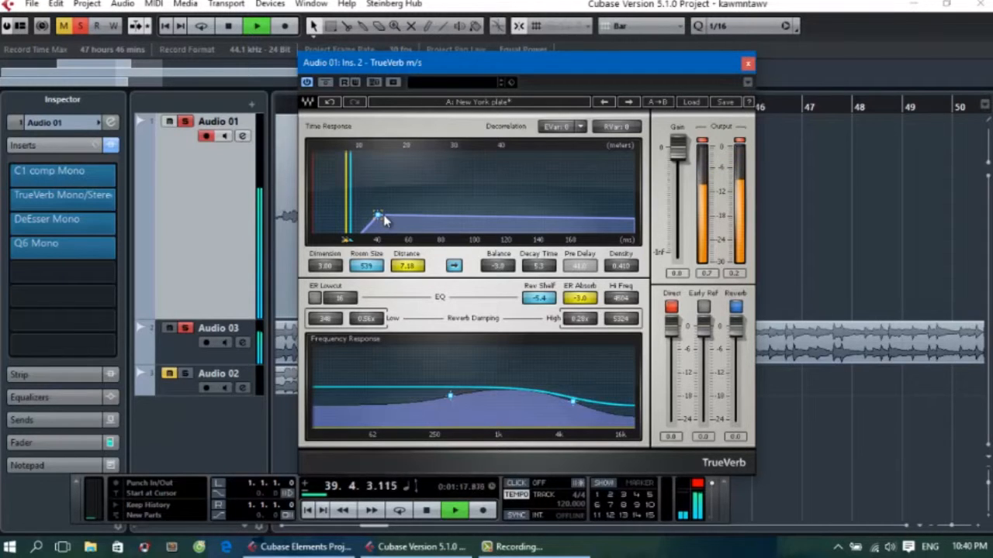
{"action": "left_click", "coordinate": [747, 66]}
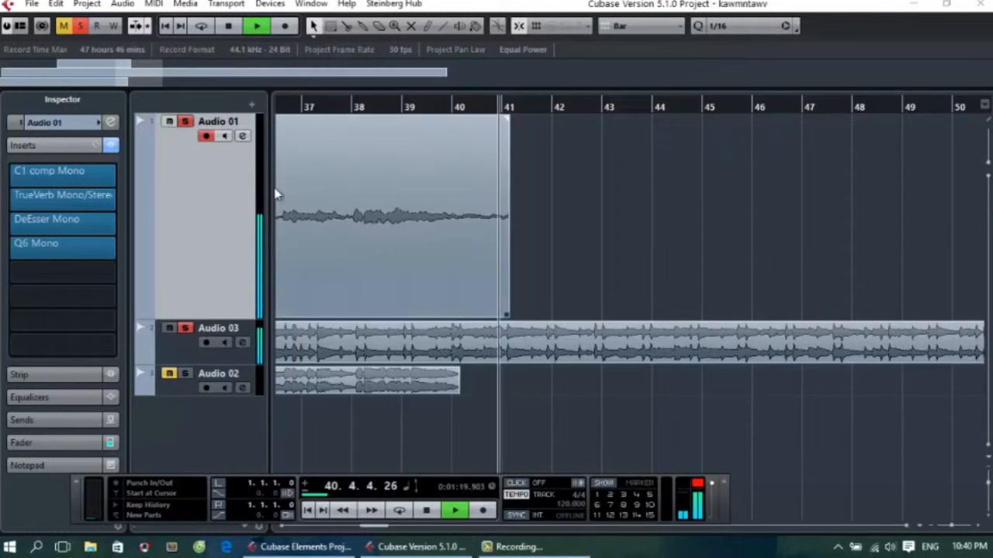
Move the playback position back to bar 18, just before the Audio 01 vocal clip, and play from there.
{"action": "left_click_drag", "start_coordinate": [141, 87], "coordinate": [64, 93]}
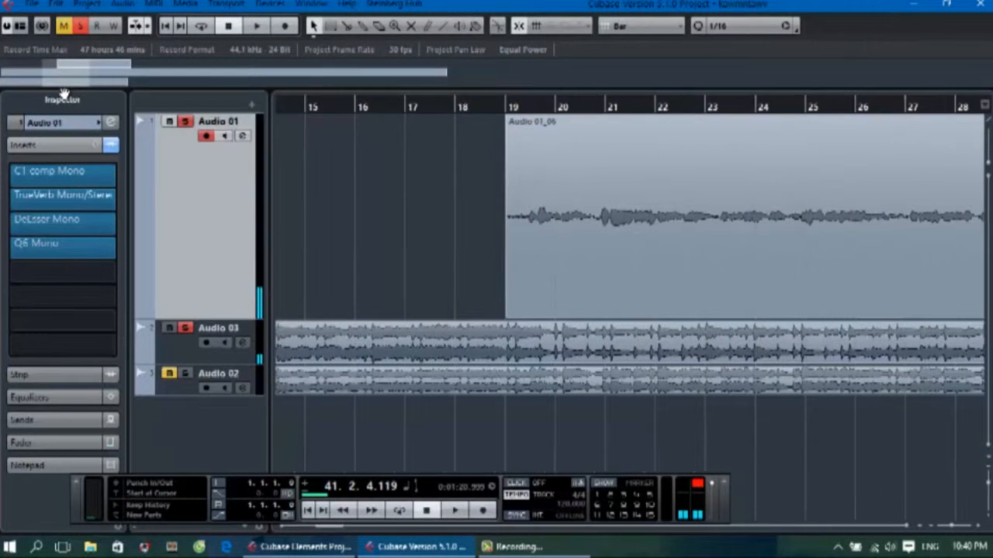
{"action": "left_click", "coordinate": [477, 108]}
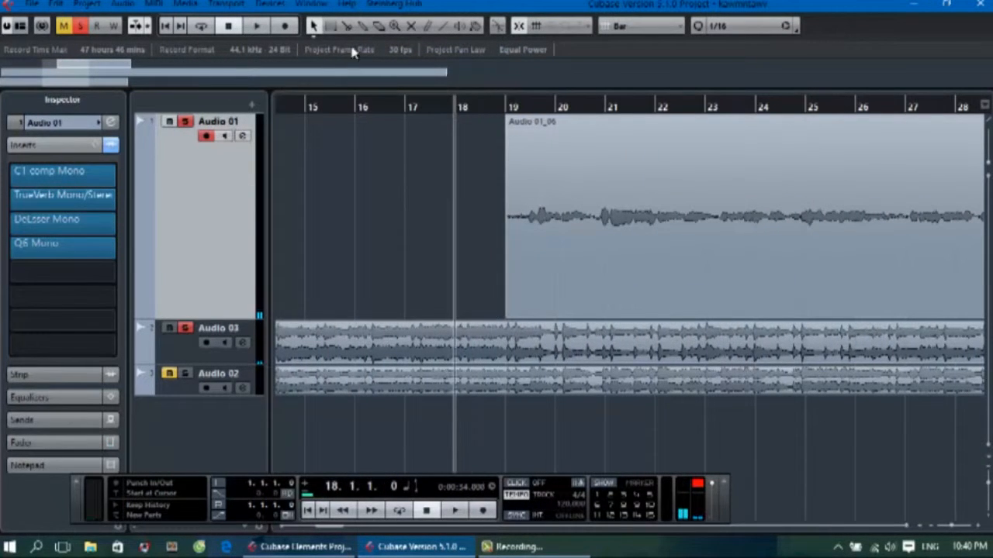
{"action": "left_click", "coordinate": [256, 26]}
Open the Q6 equalizer insert on Audio 01 and set band 6 to about -1.0 gain at 19870 Hz.
{"action": "mouse_move", "coordinate": [62, 225]}
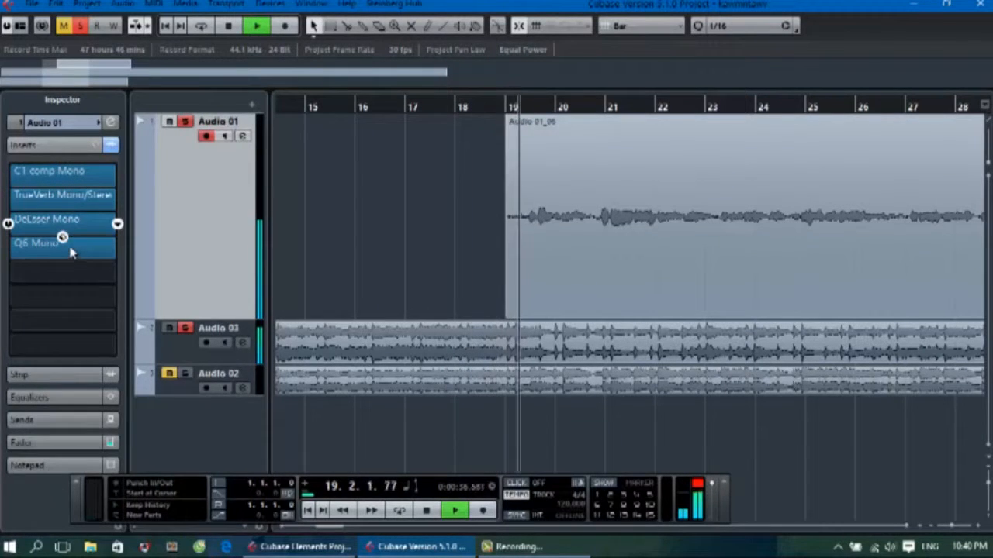
{"action": "left_click", "coordinate": [74, 248]}
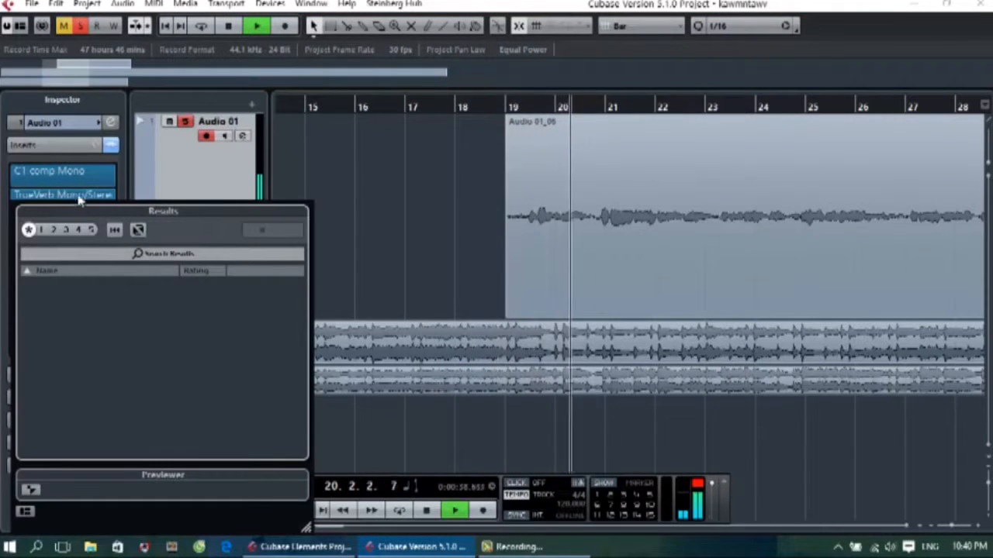
{"action": "left_click", "coordinate": [5, 172]}
{"action": "left_click", "coordinate": [61, 258]}
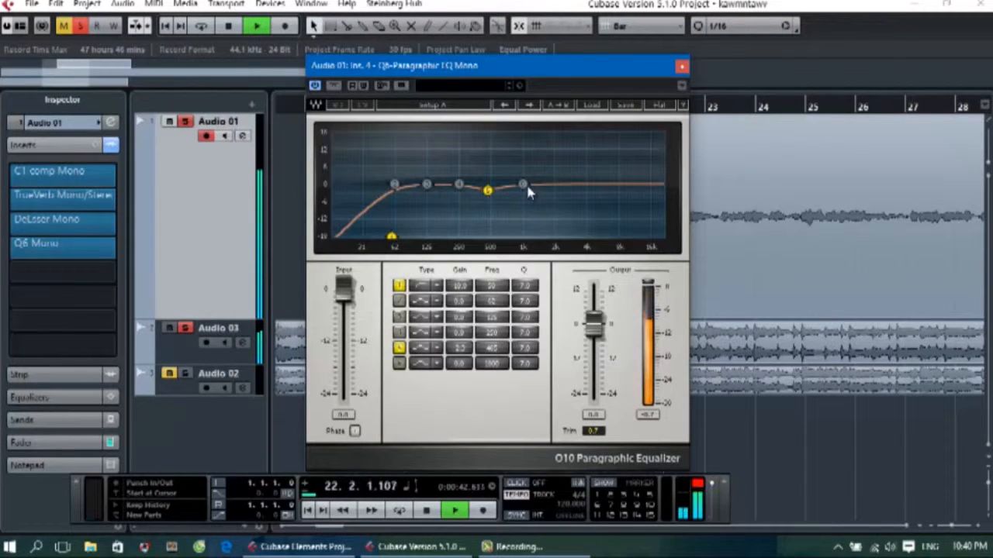
{"action": "left_click_drag", "start_coordinate": [607, 187], "coordinate": [607, 176]}
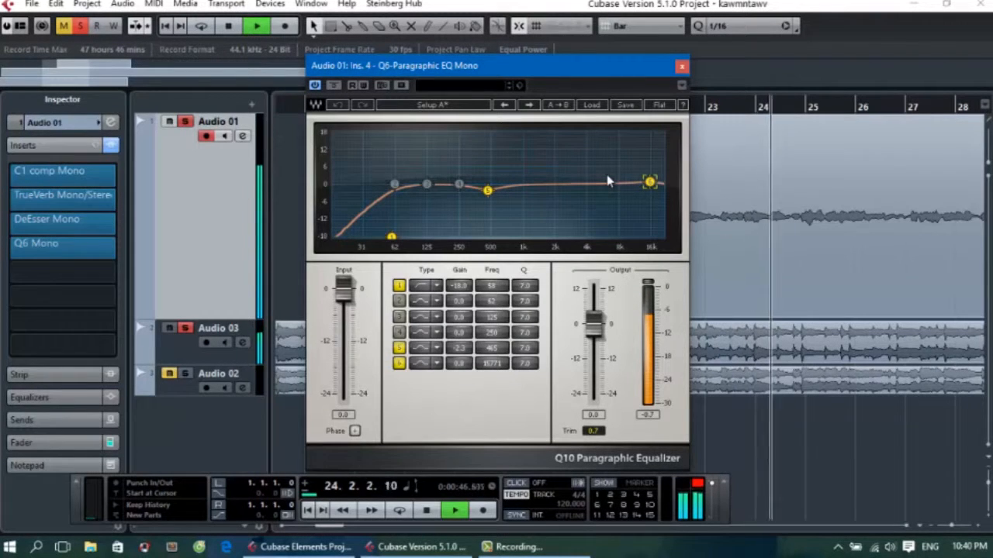
{"action": "left_click_drag", "start_coordinate": [606, 177], "coordinate": [581, 284]}
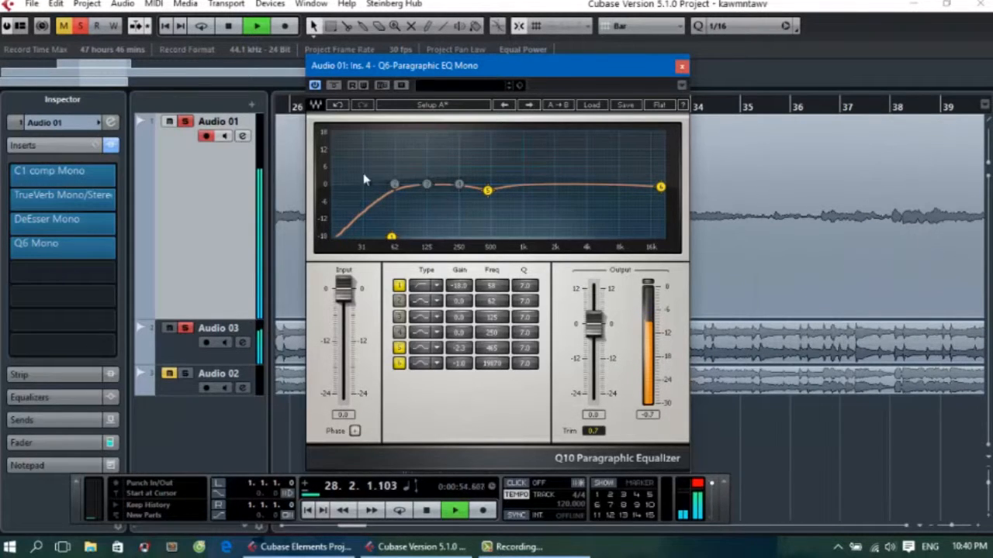
{"action": "mouse_move", "coordinate": [452, 53]}
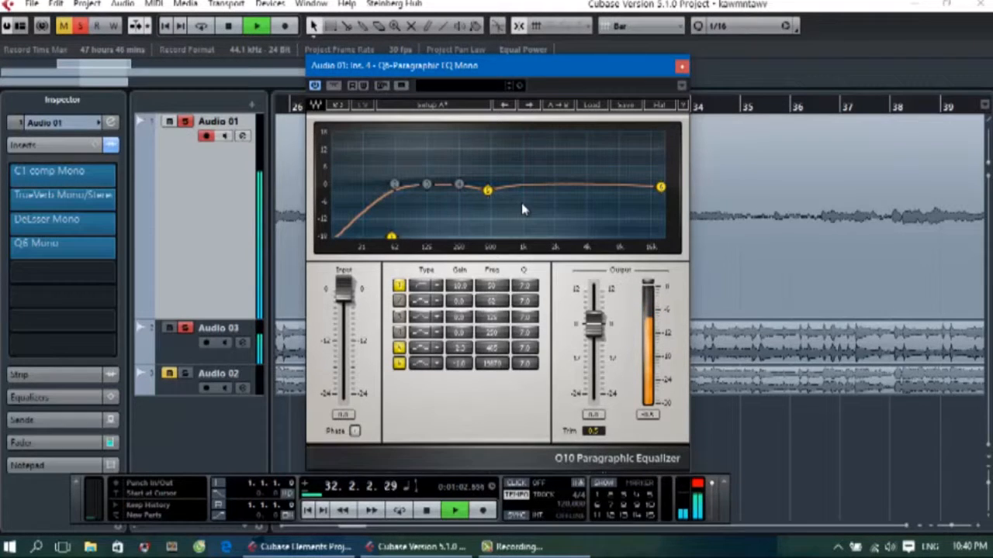
Open the Audio 01_06 vocal clip in the Sample Editor and switch to the screen recorder window.
{"action": "double_click", "coordinate": [869, 313]}
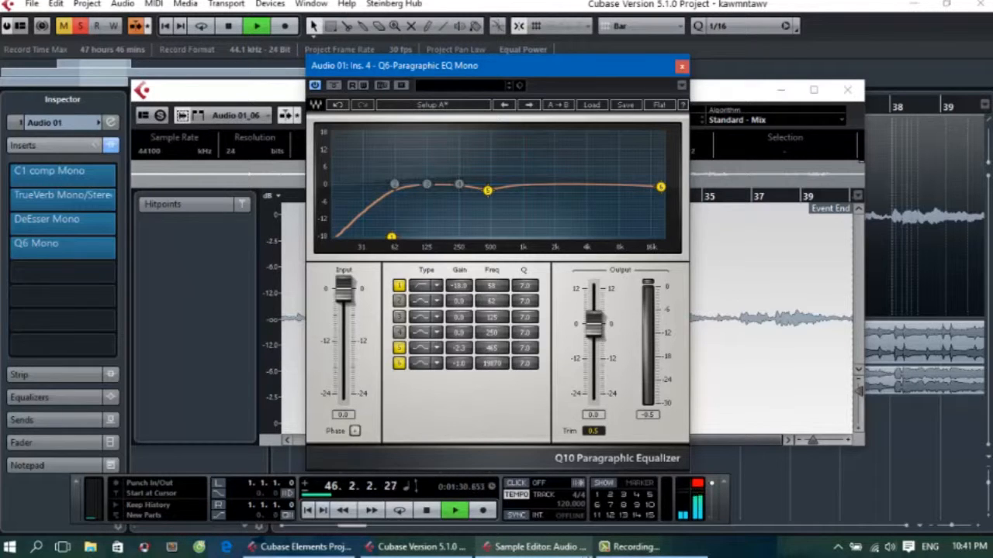
{"action": "left_click", "coordinate": [630, 547]}
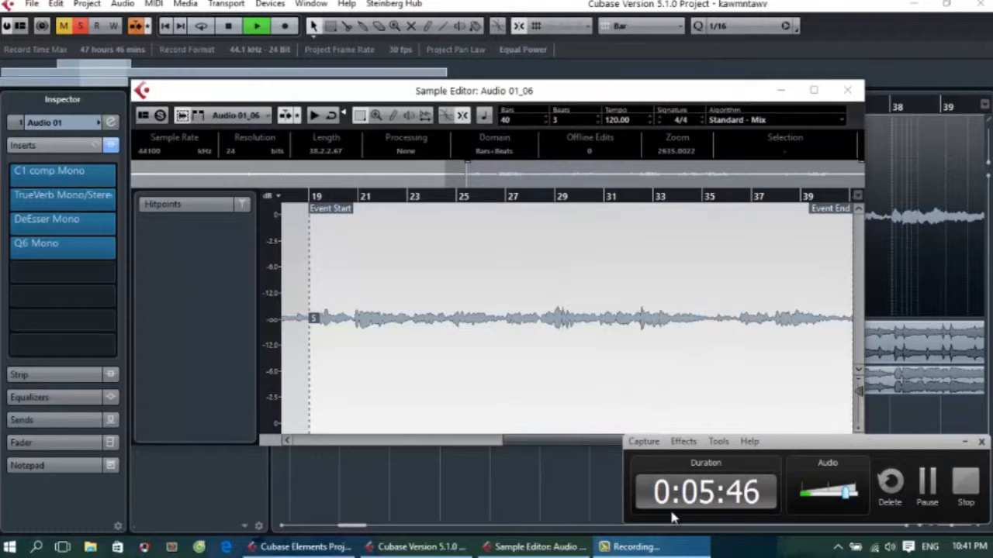